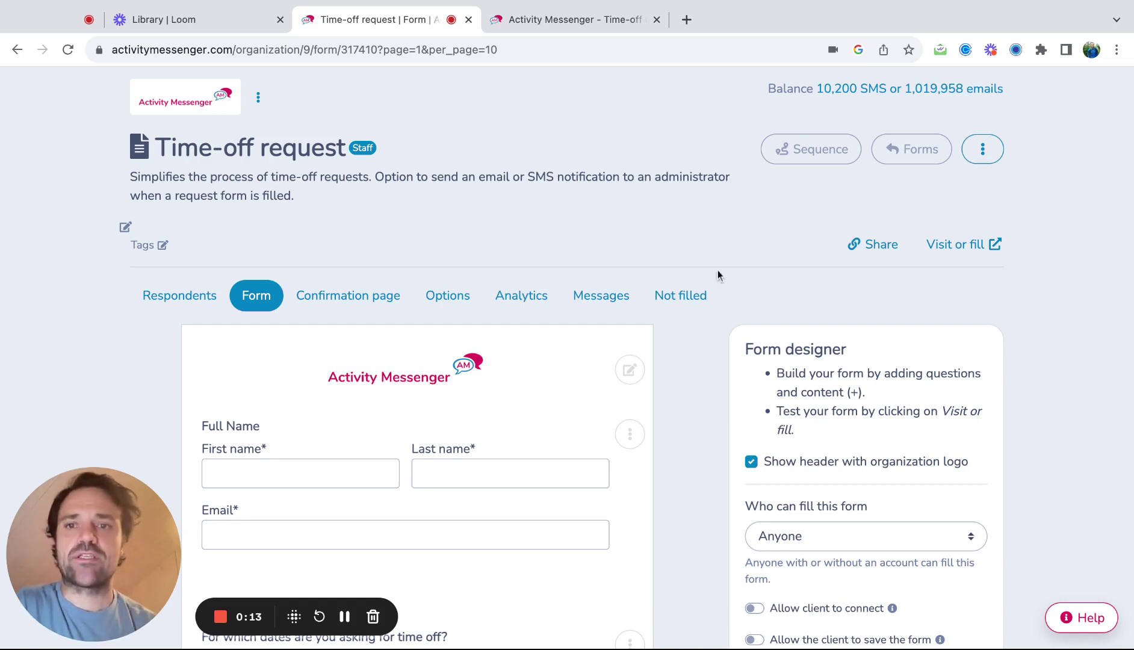
# - On the public time-off form, set the first requested date to 2023-10-30
pyautogui.click(527, 24)
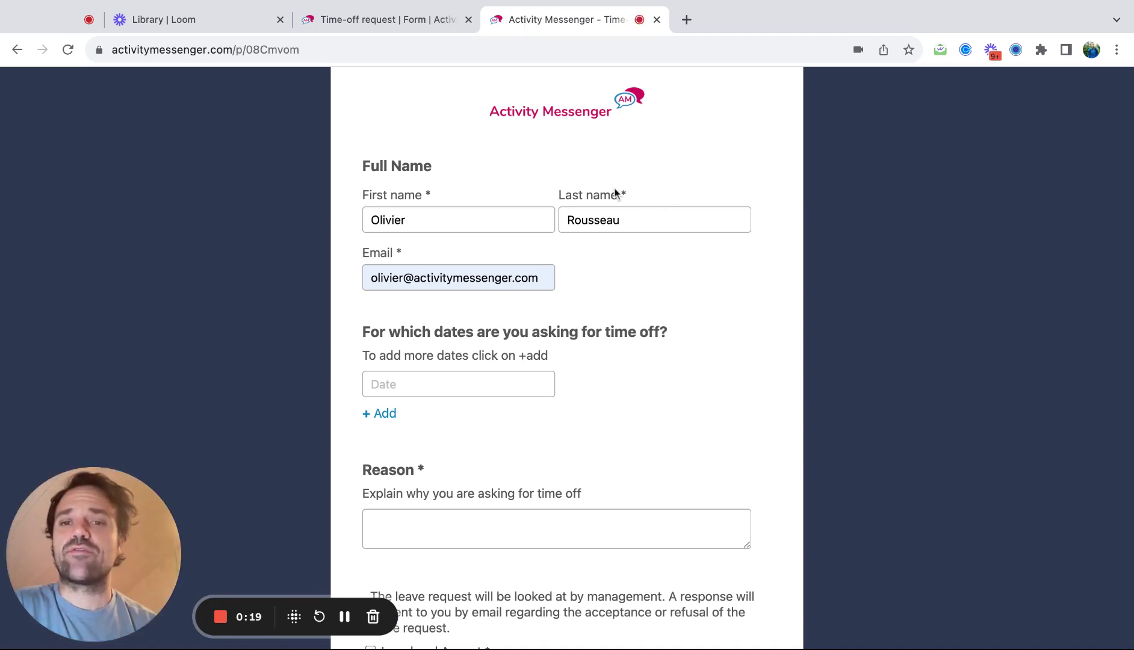
pyautogui.click(410, 384)
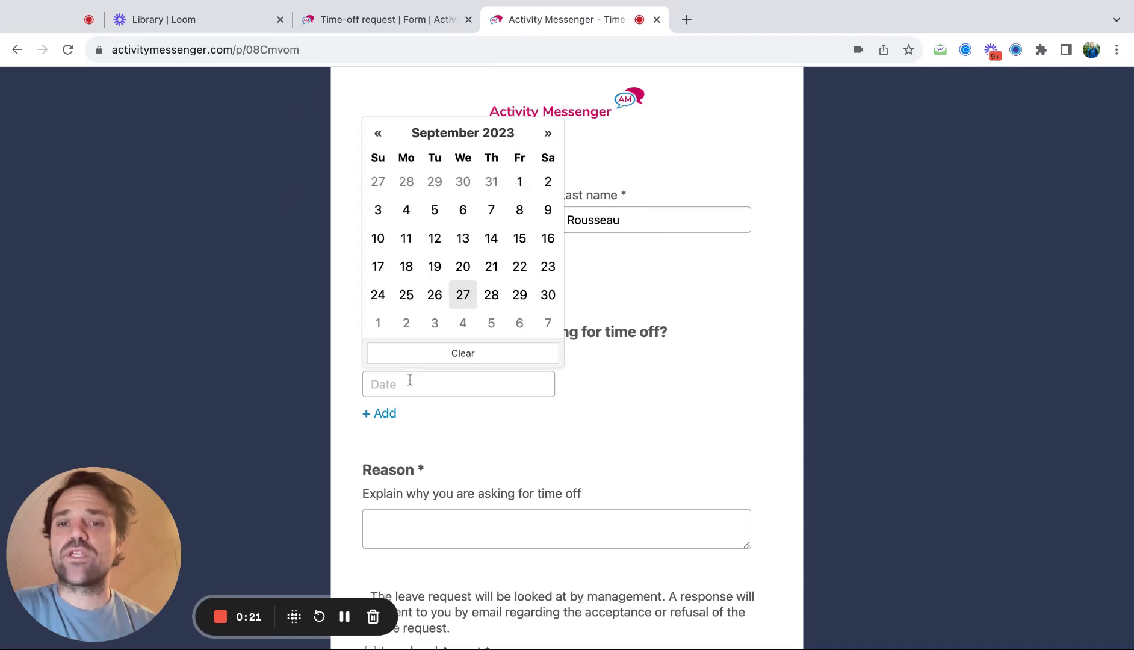
pyautogui.click(548, 133)
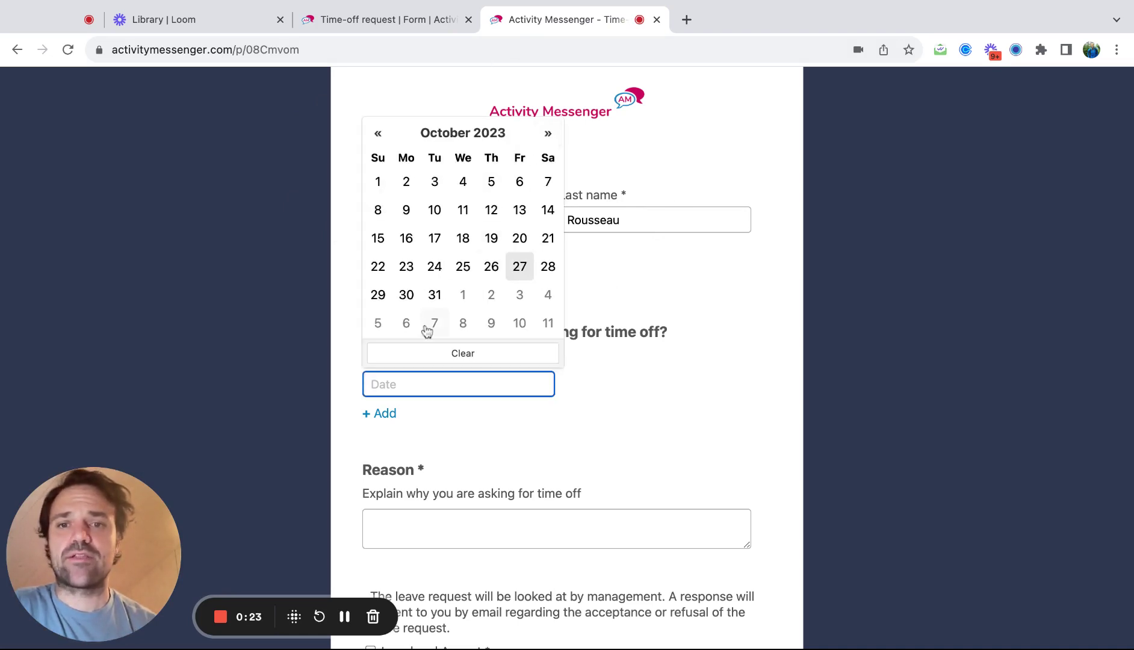
pyautogui.click(406, 294)
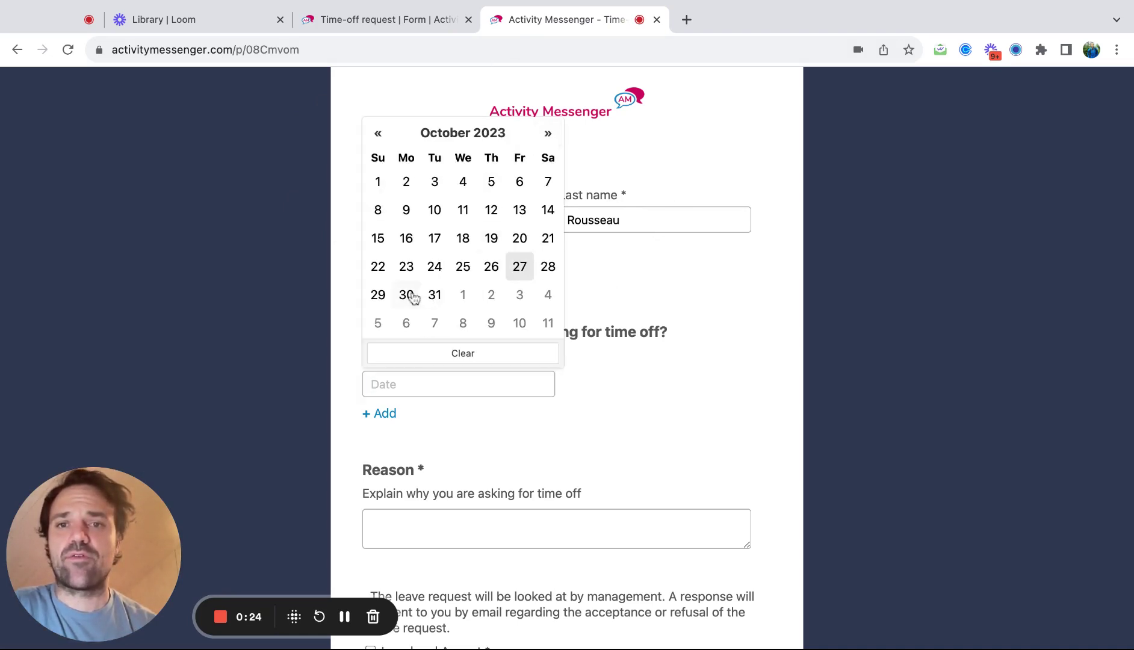
# - Add a second date field and set it to 2023-10-31
pyautogui.click(391, 414)
pyautogui.click(410, 418)
pyautogui.click(546, 168)
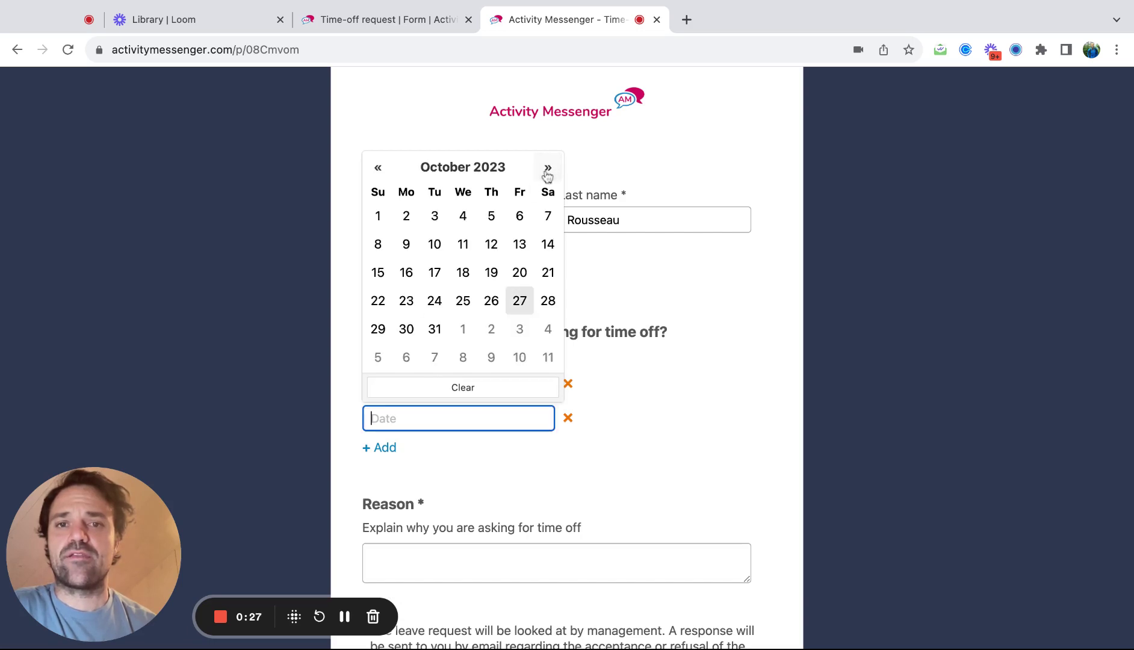
pyautogui.click(436, 329)
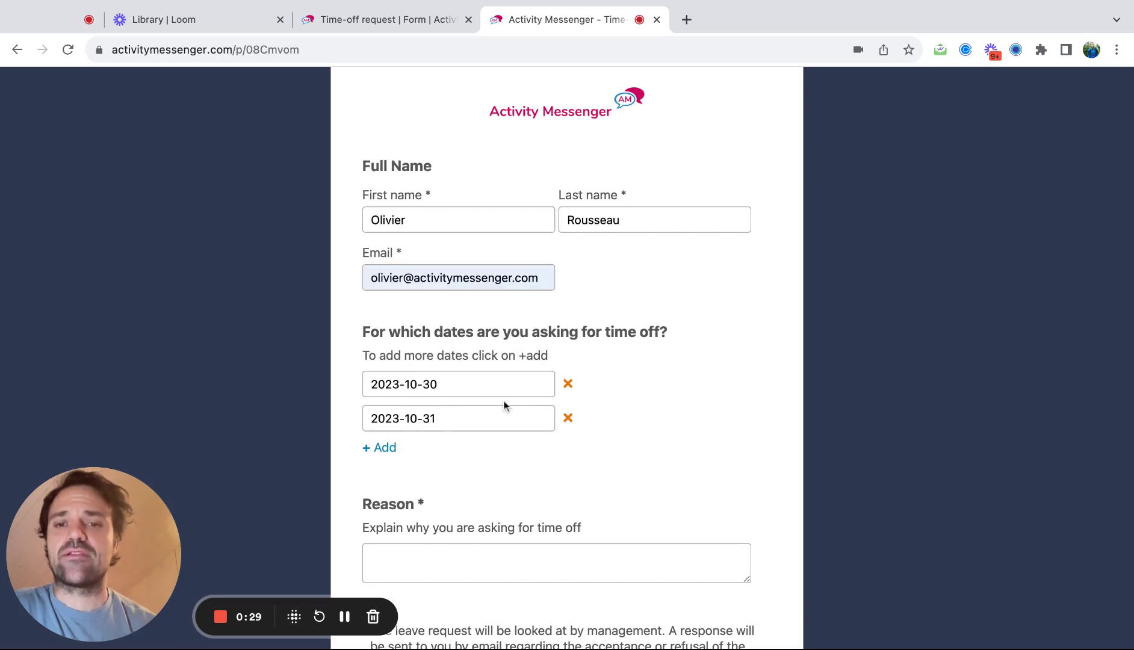
# - Enter 'wedding' as the reason for the time off
pyautogui.scroll(-3, 457, 397)
pyautogui.click(412, 359)
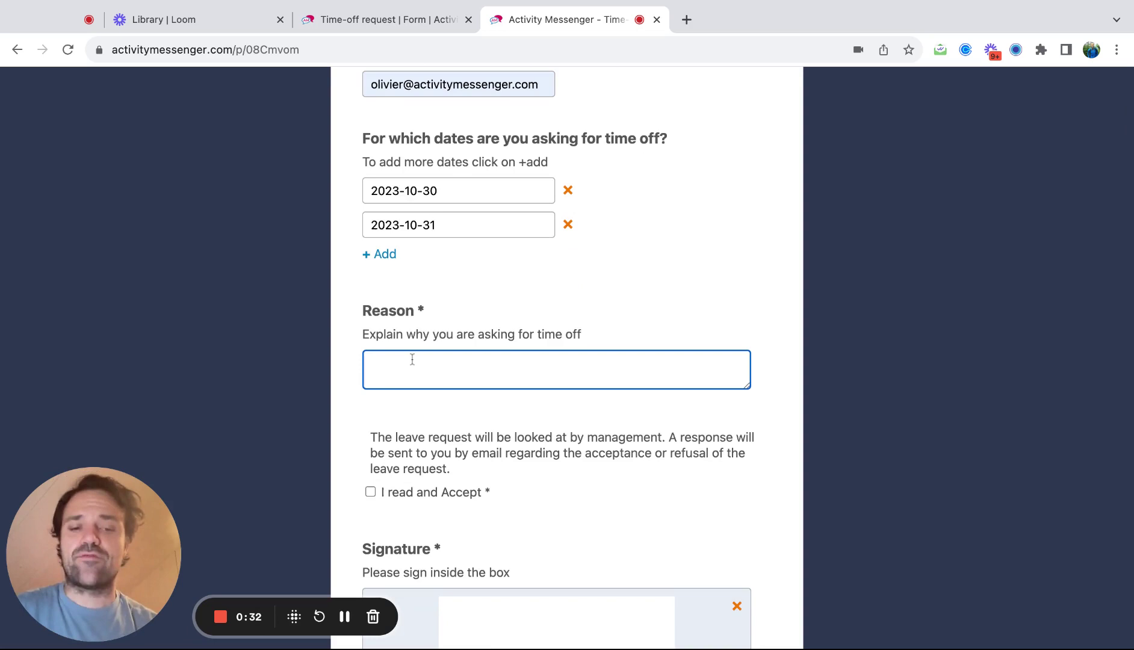
pyautogui.write('NO')
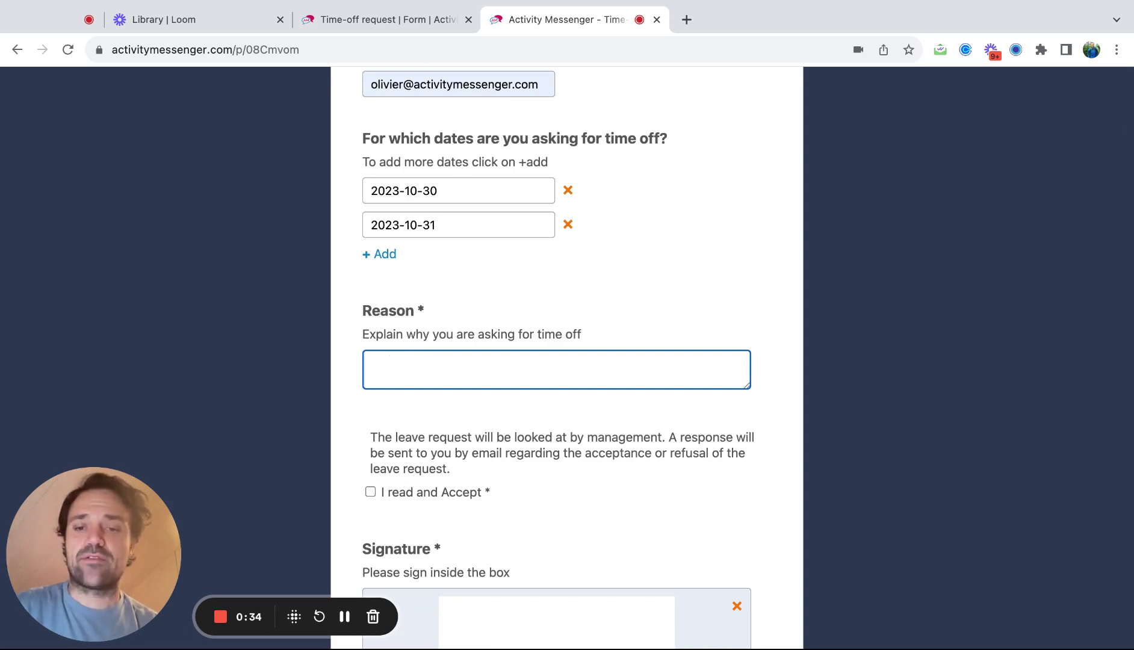
pyautogui.write('wedding')
# - Accept the leave request terms, sign the signature box, and submit the request
pyautogui.scroll(-2, 567, 361)
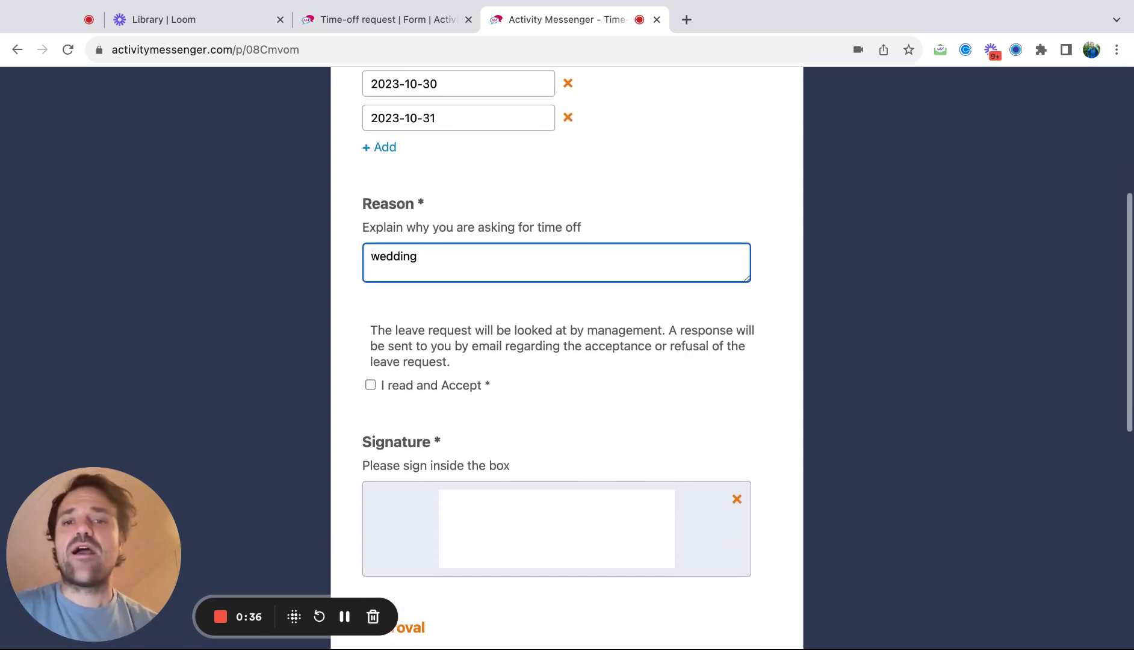
pyautogui.click(371, 385)
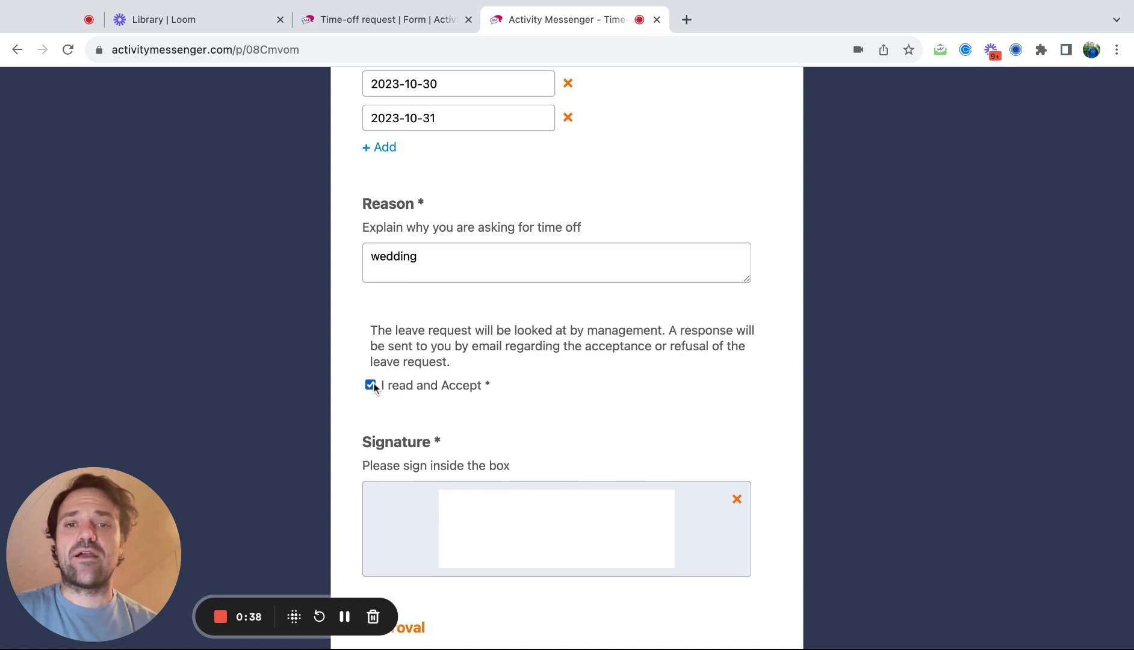
pyautogui.moveTo(504, 524); pyautogui.dragTo(598, 525)
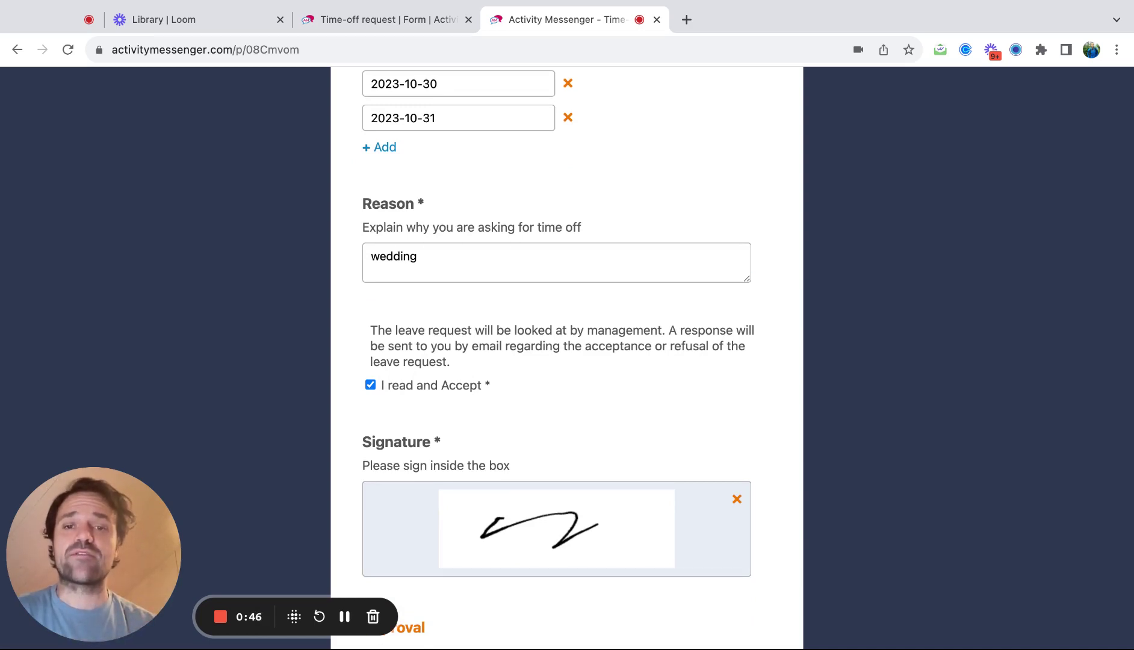
pyautogui.scroll(-5, 567, 361)
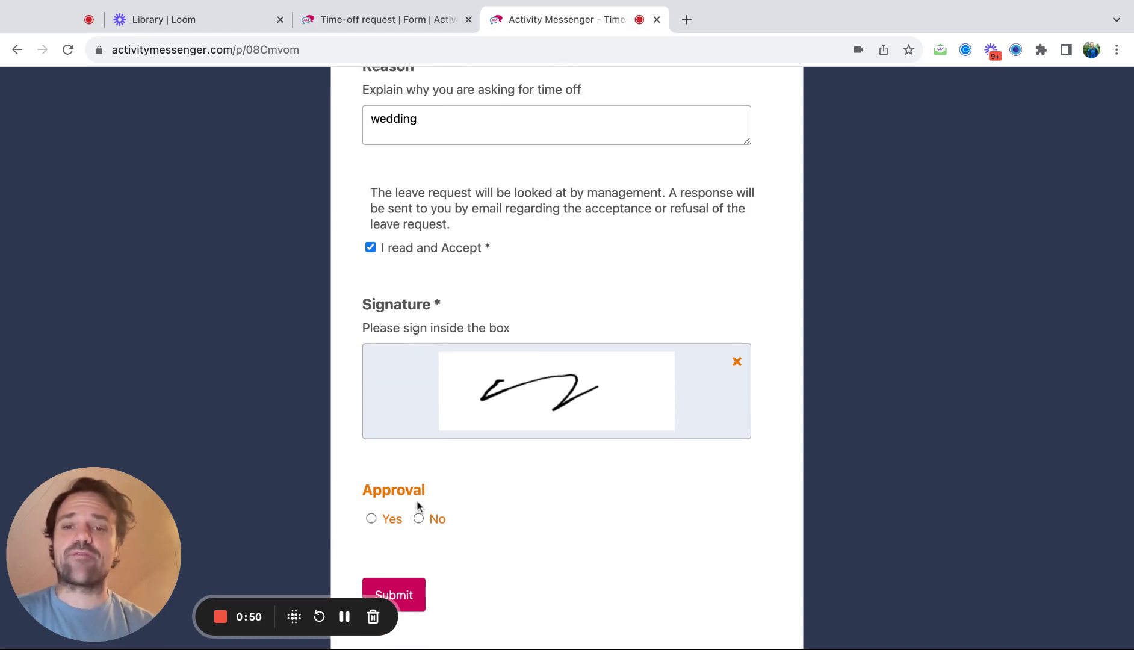
pyautogui.click(416, 582)
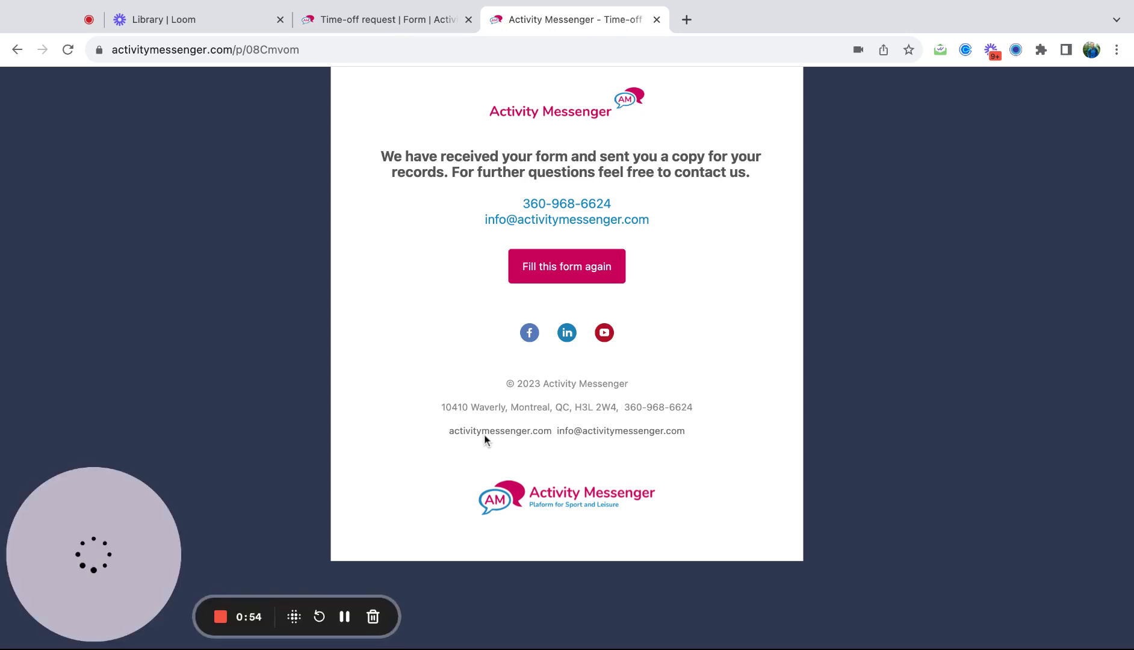
# - Return to the admin form editor and scroll through the Time-off request form preview
pyautogui.click(368, 21)
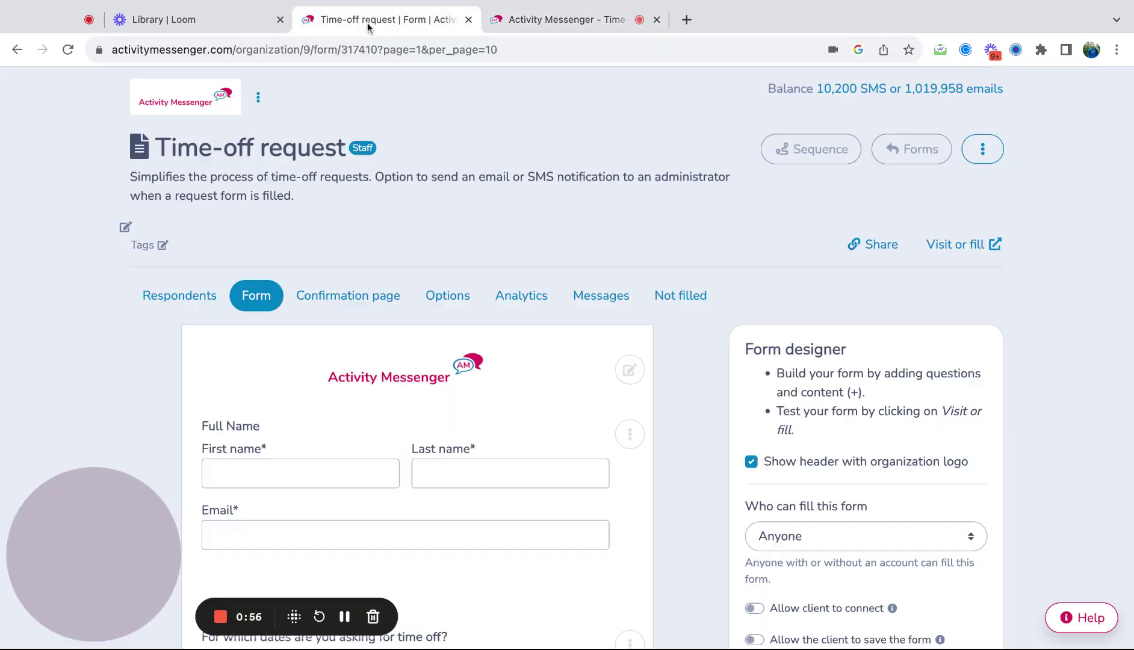
pyautogui.scroll(-4, 312, 229)
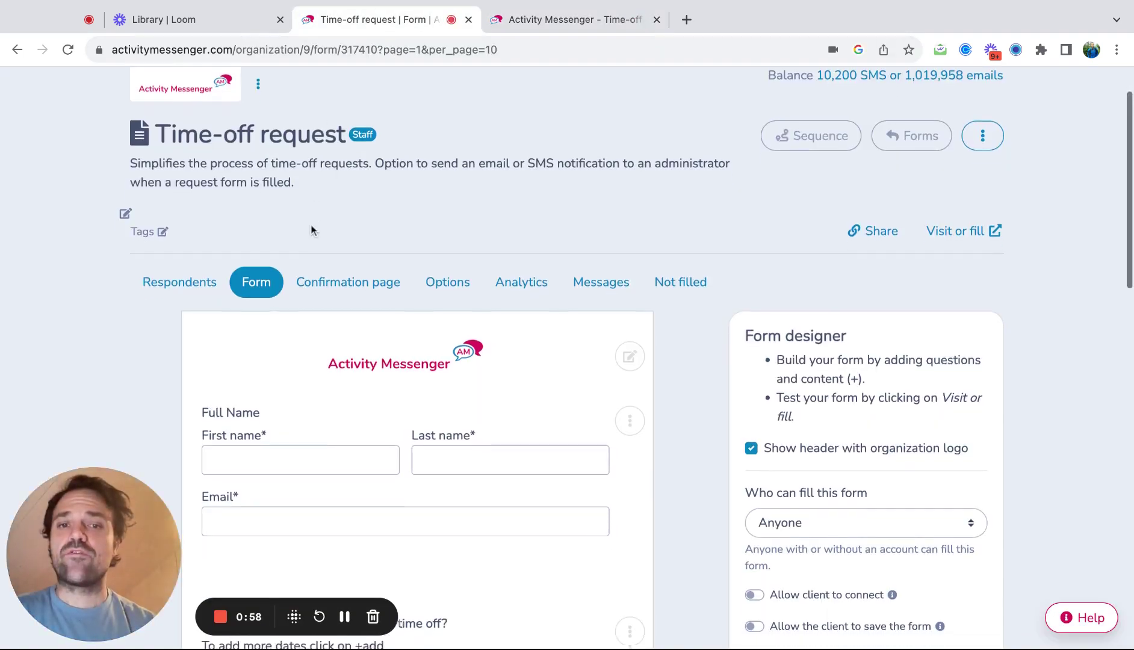
pyautogui.click(328, 260)
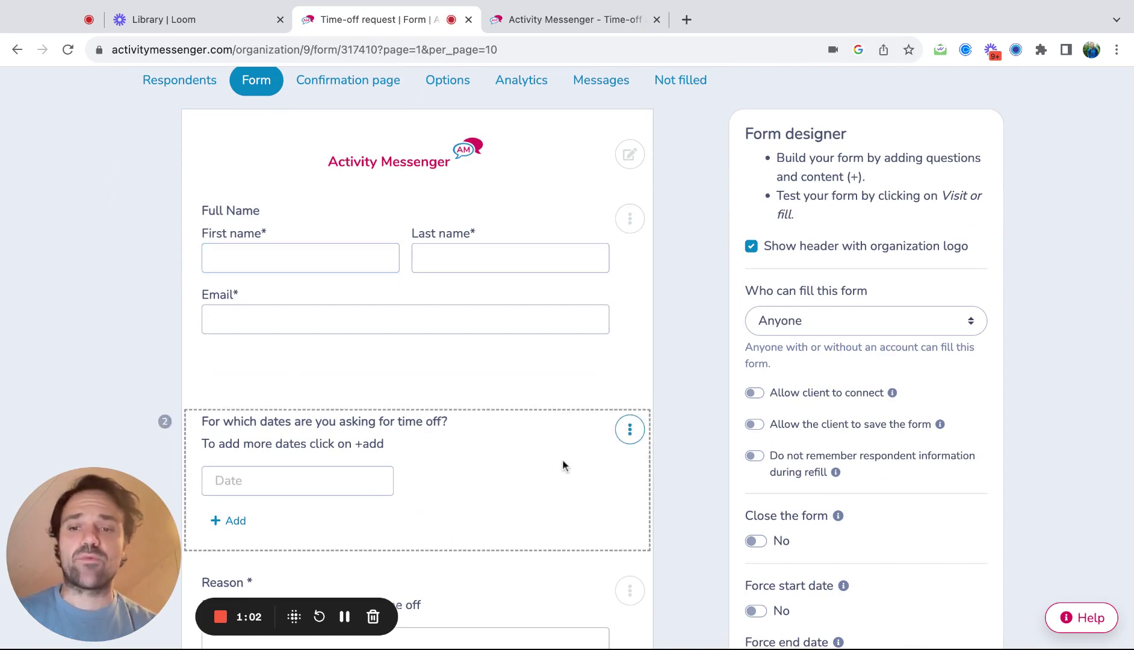
pyautogui.scroll(-6, 563, 458)
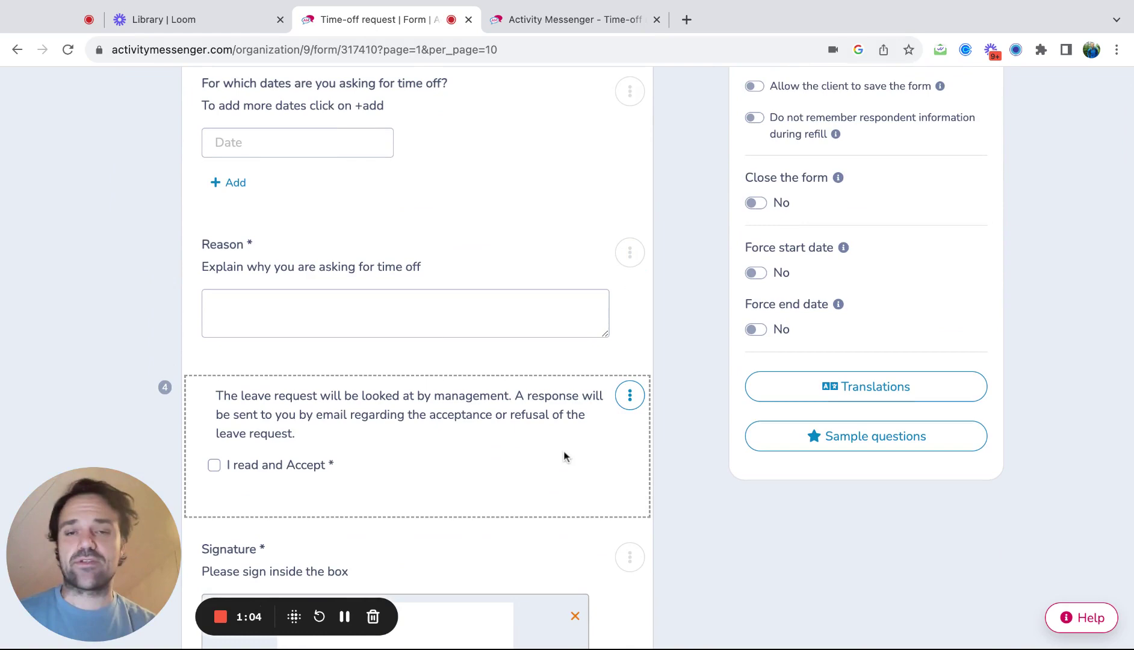
pyautogui.scroll(-3, 564, 457)
pyautogui.scroll(-3, 409, 516)
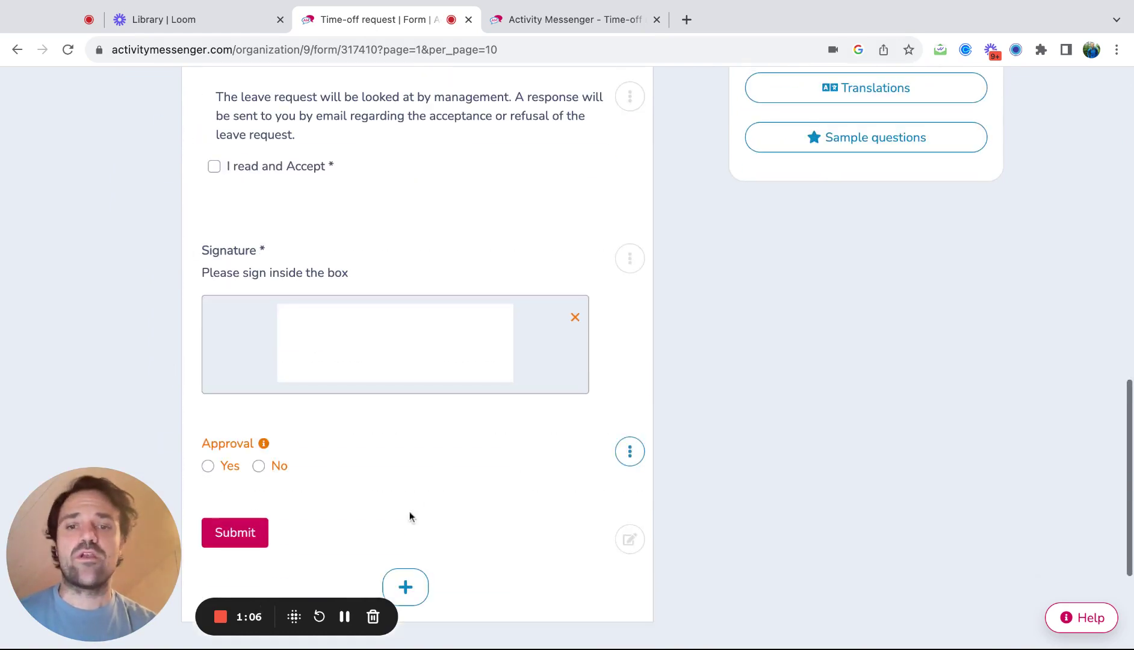
# - Browse the standard question types in the add-block dialog, close it unchanged, and return to the top
pyautogui.click(405, 588)
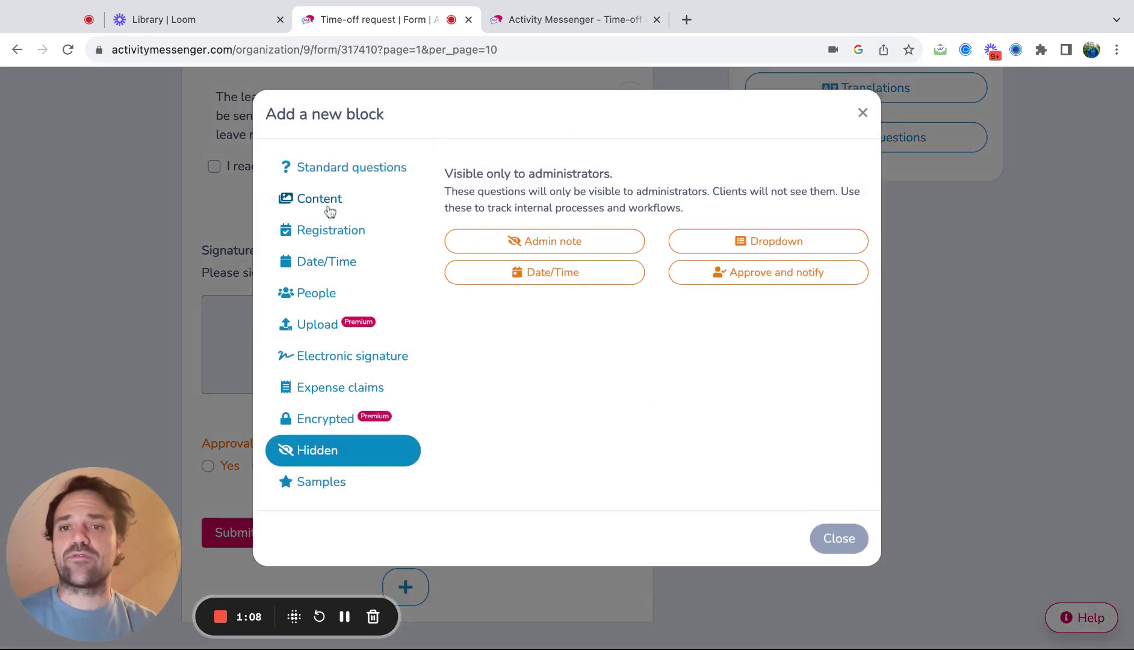
pyautogui.click(337, 170)
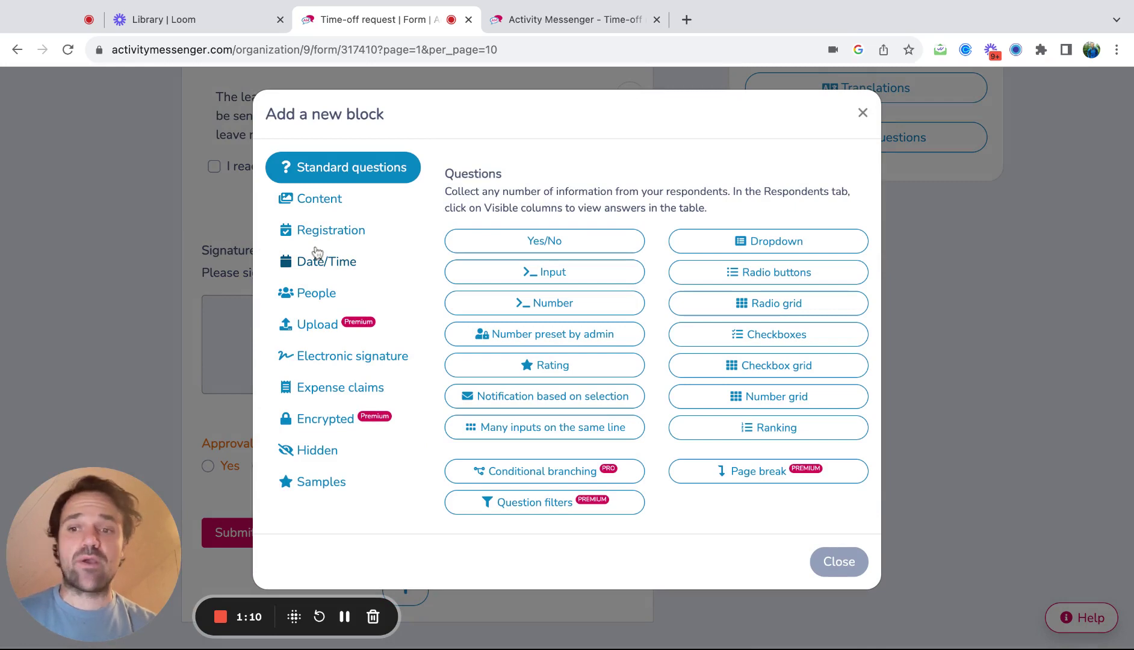
pyautogui.click(862, 113)
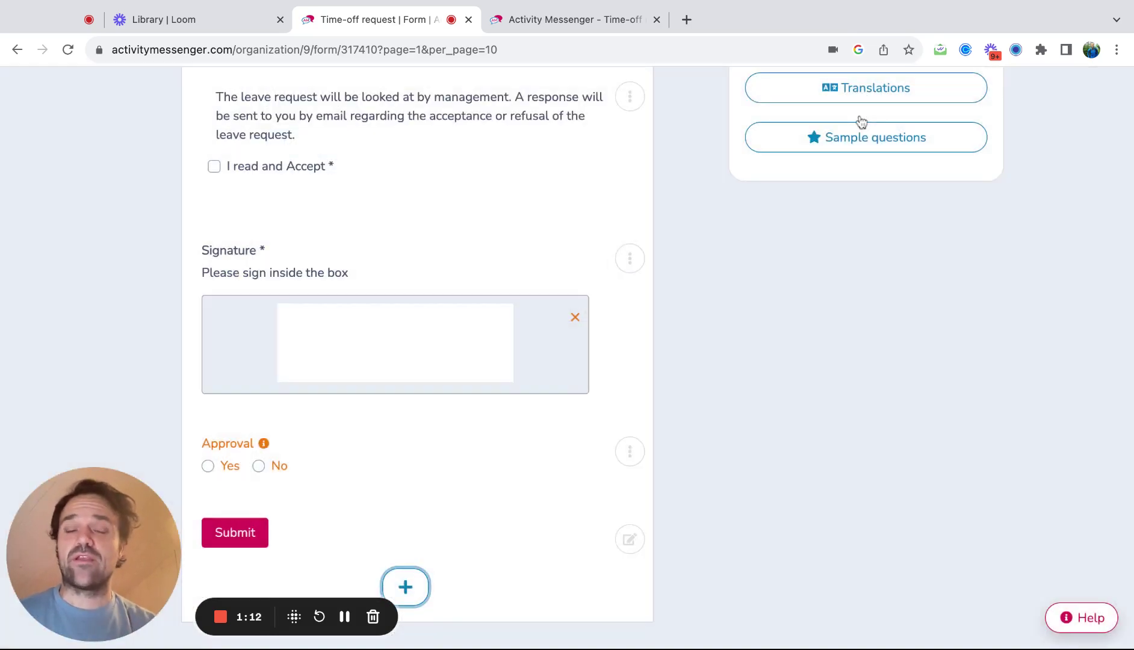
pyautogui.scroll(7, 738, 244)
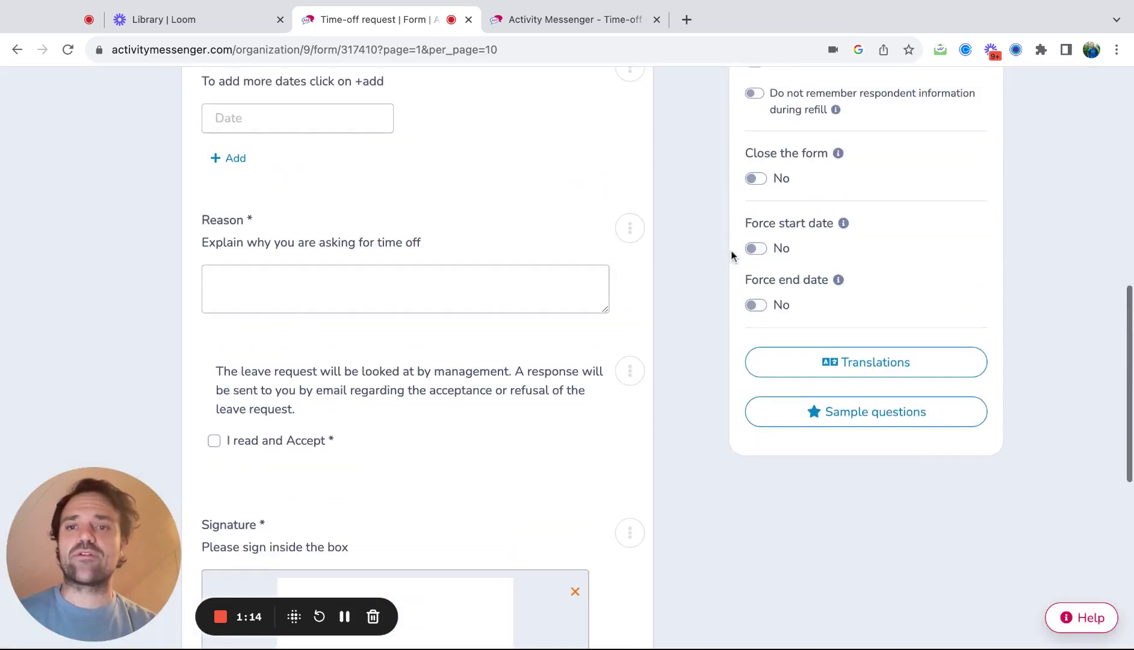
pyautogui.scroll(6, 731, 253)
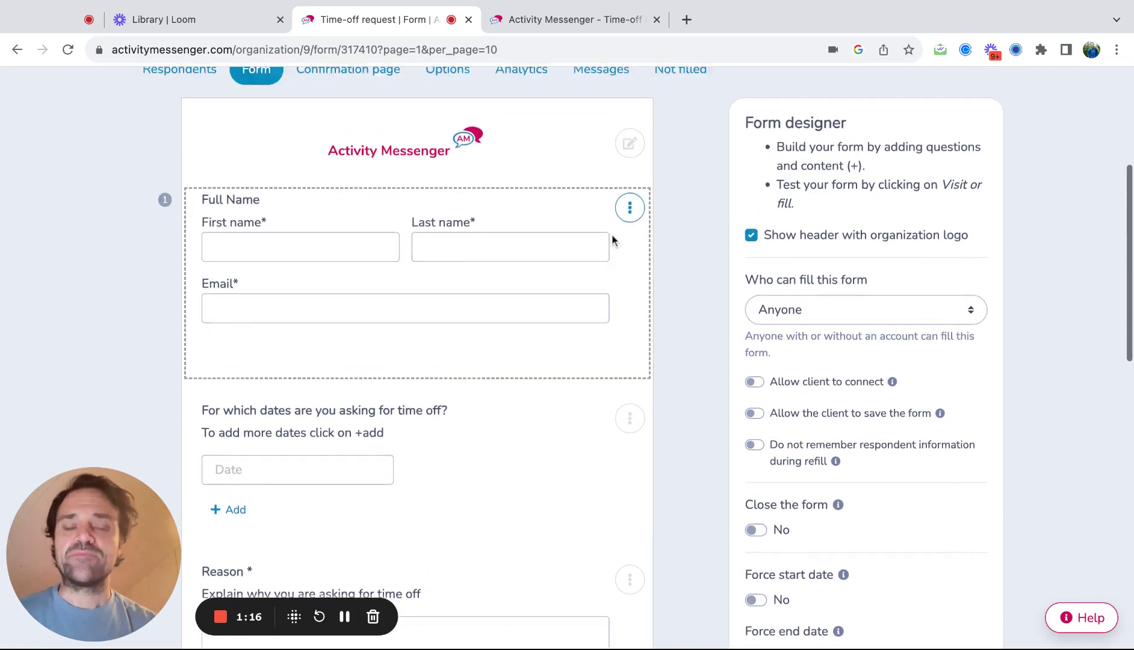
# - Review the respondents, then the Analytics page: 4 respondents, 4 views, October 2023 days-off calendar
pyautogui.click(192, 296)
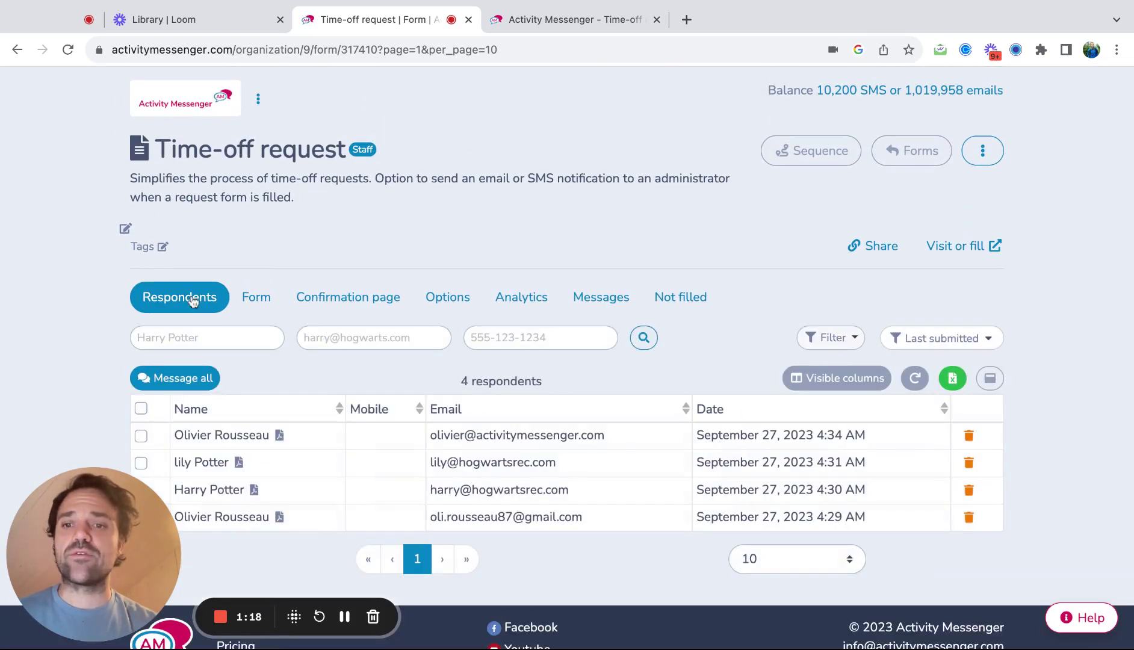
pyautogui.scroll(-1, 220, 337)
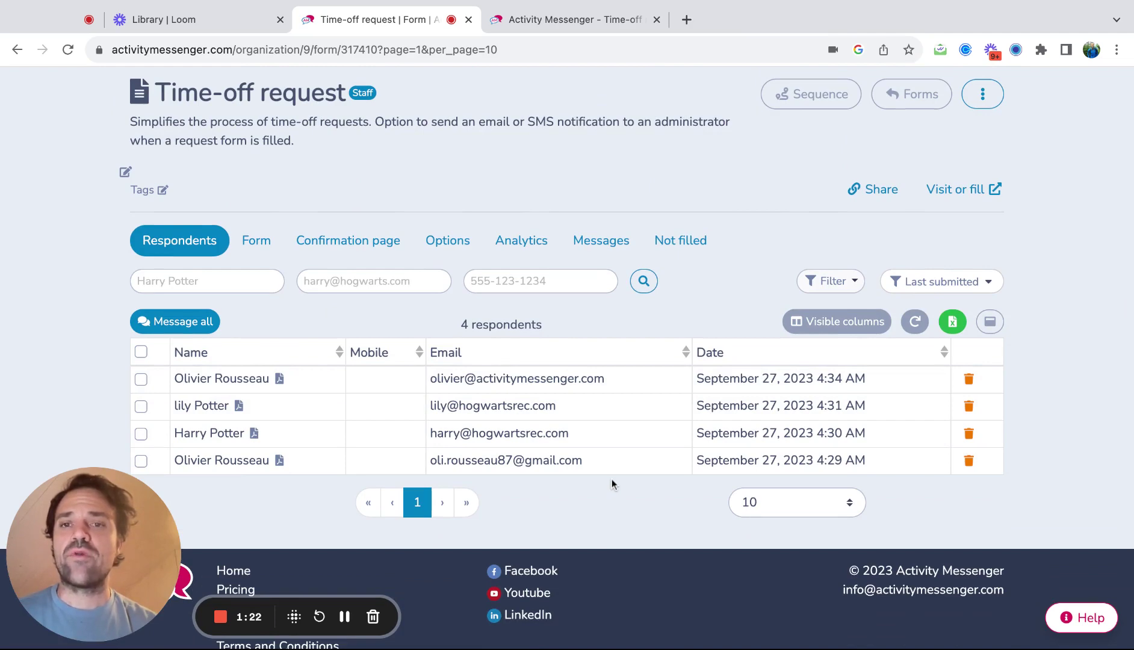
pyautogui.click(521, 241)
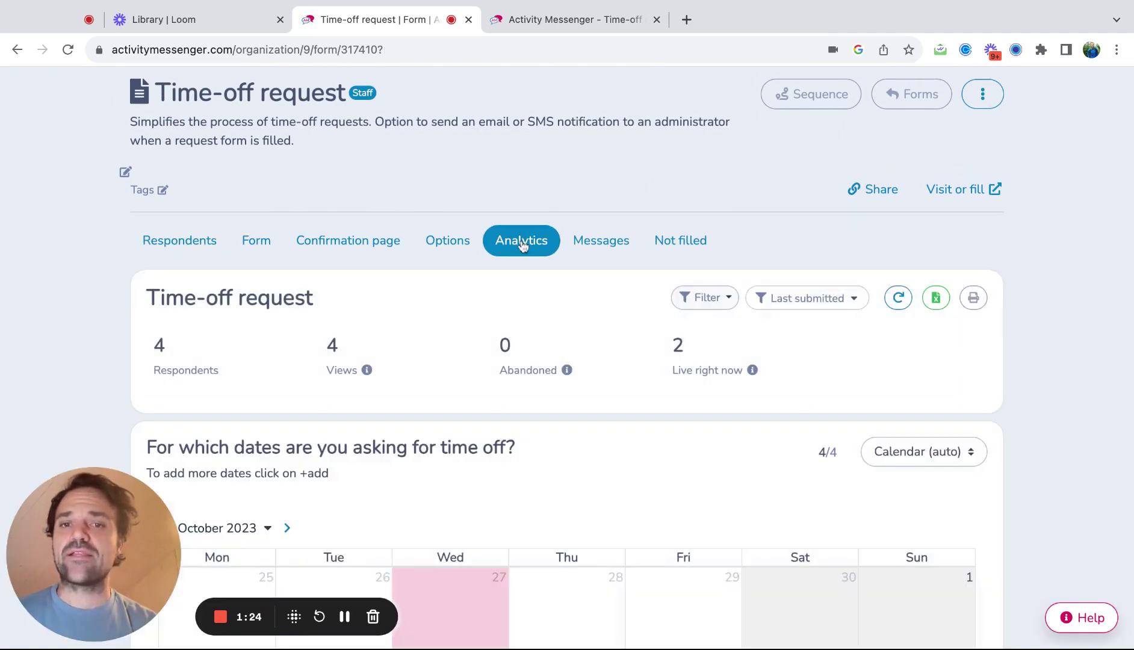
pyautogui.scroll(-10, 497, 292)
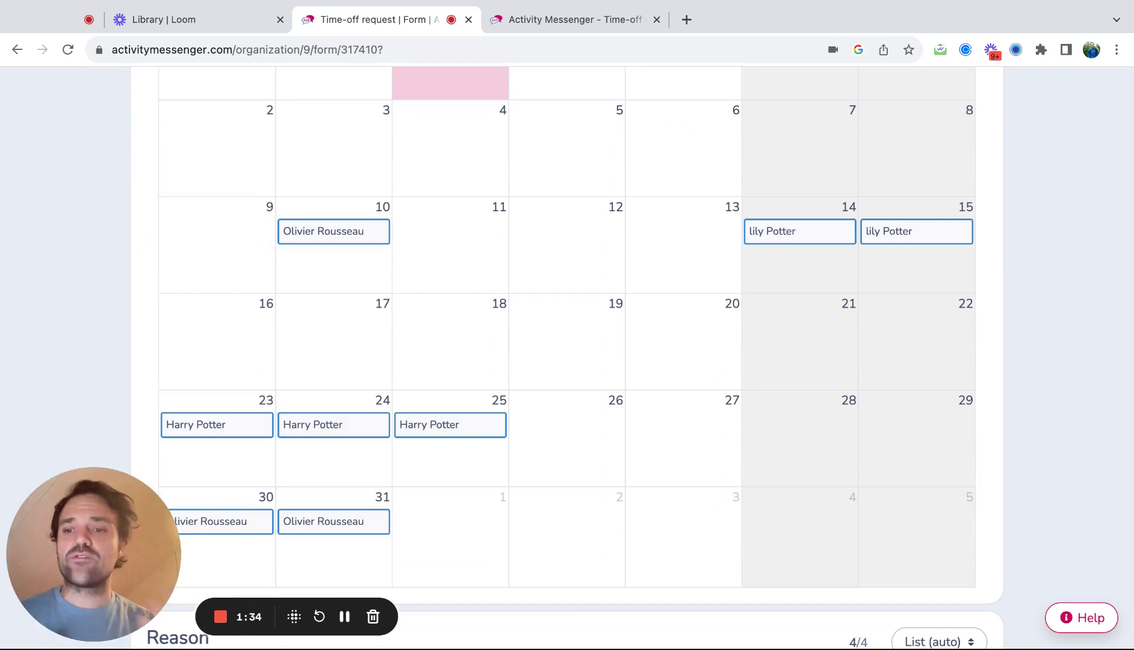
pyautogui.scroll(4, 567, 355)
pyautogui.scroll(6, 282, 233)
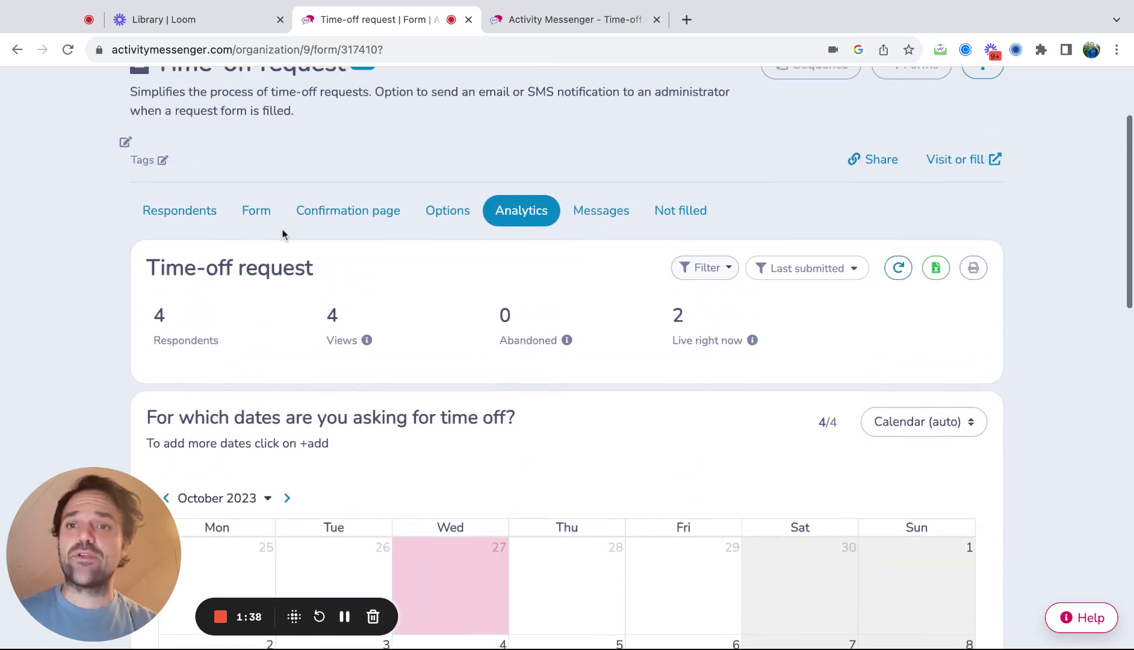
# - Show the requested dates, Reason and Approval columns in the respondents table
pyautogui.click(194, 211)
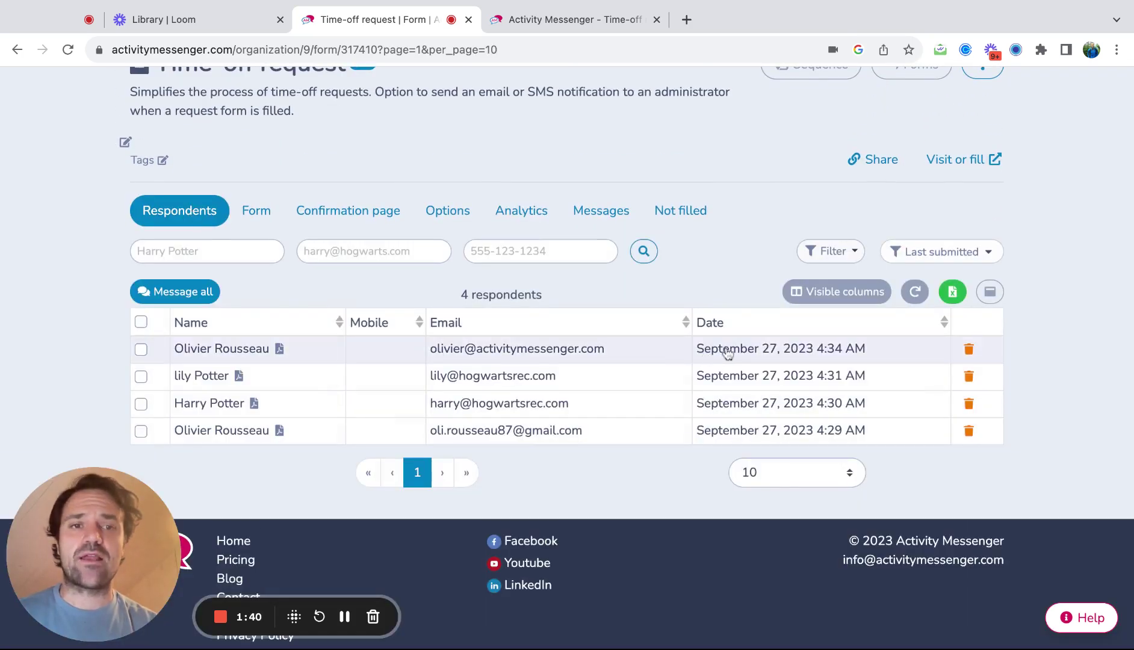
pyautogui.click(842, 291)
pyautogui.click(390, 237)
pyautogui.click(390, 255)
pyautogui.click(390, 274)
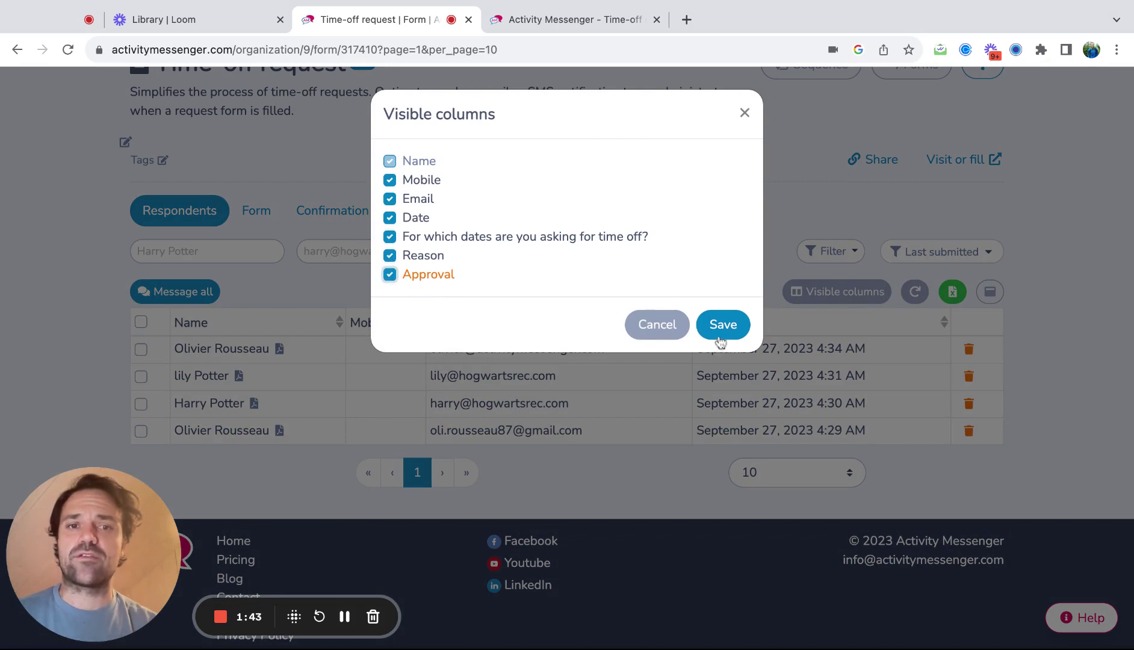
pyautogui.click(722, 325)
# - Set the wedding request's Approval to Yes, save to regenerate its PDF, and close the details
pyautogui.click(918, 379)
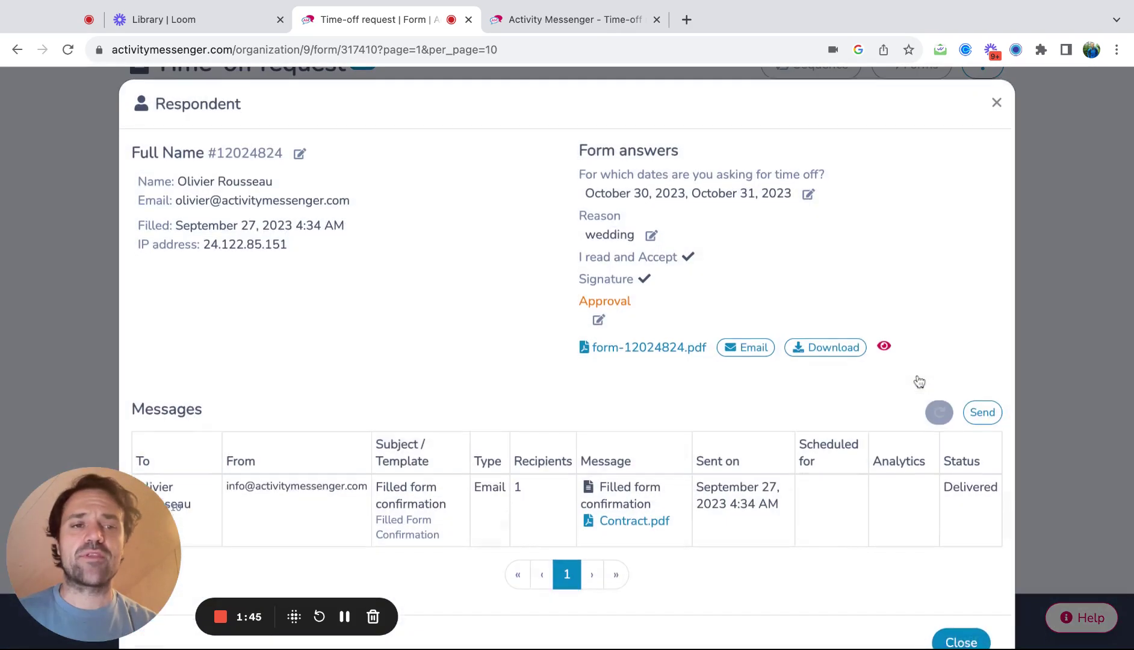
pyautogui.click(600, 330)
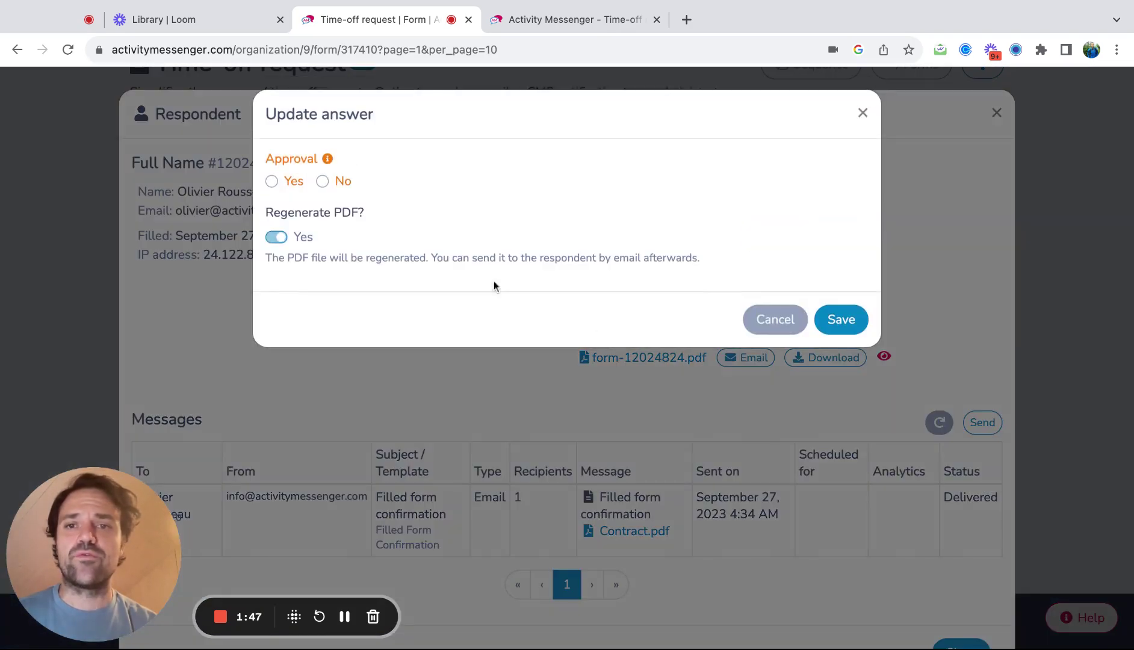
pyautogui.click(272, 182)
pyautogui.click(854, 324)
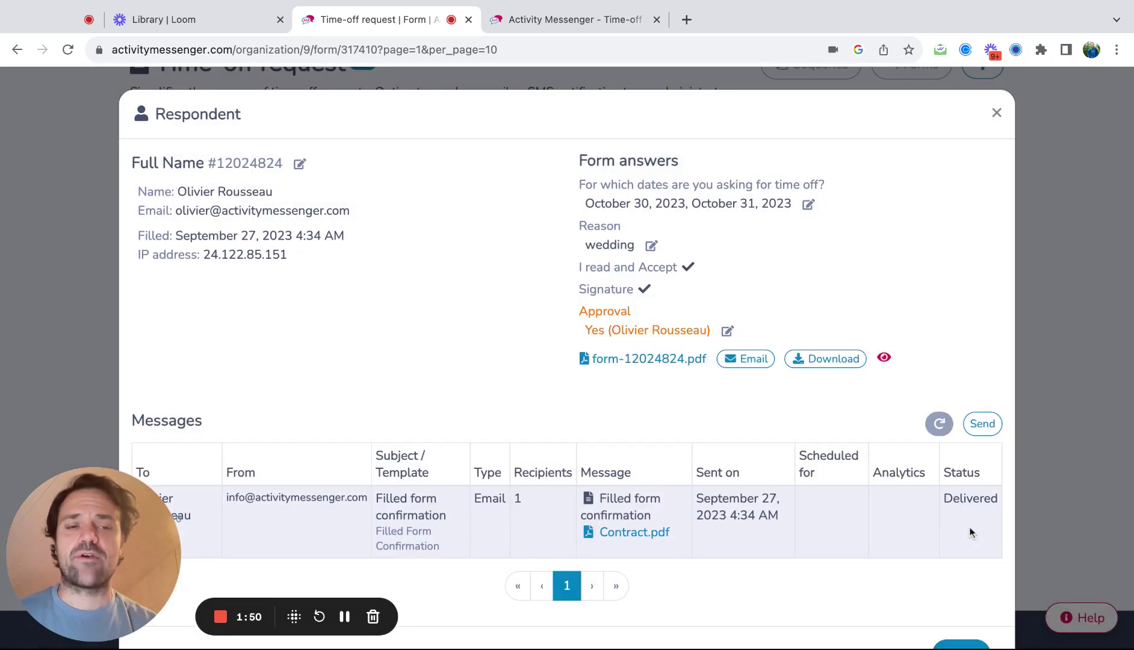
pyautogui.scroll(-2, 970, 532)
pyautogui.click(958, 599)
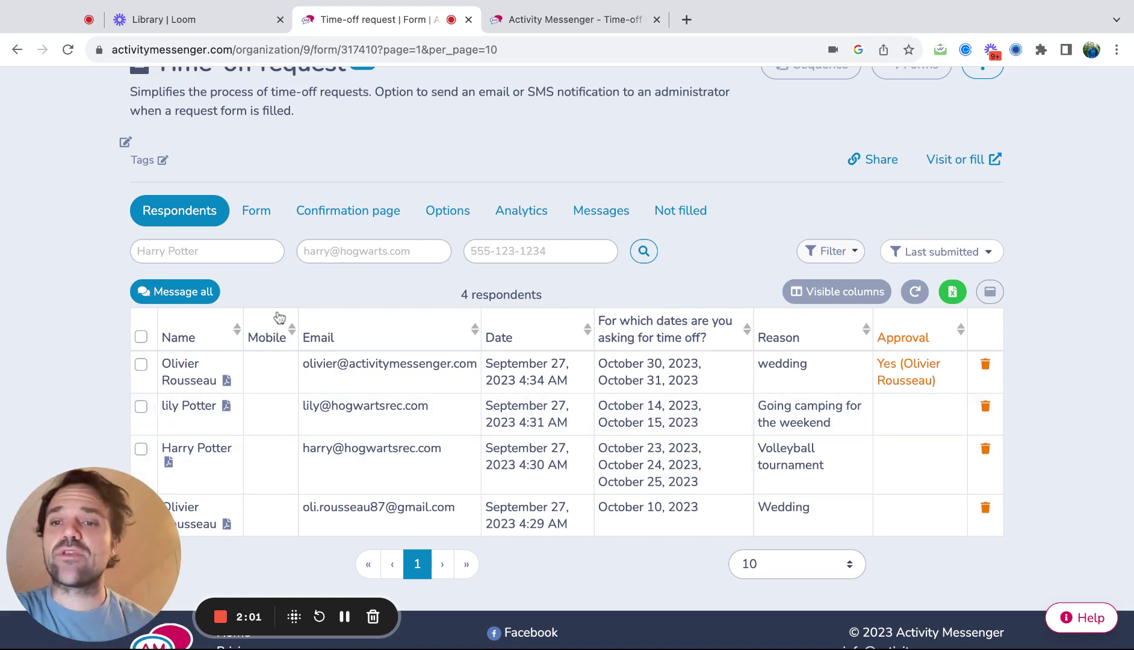
pyautogui.click(141, 364)
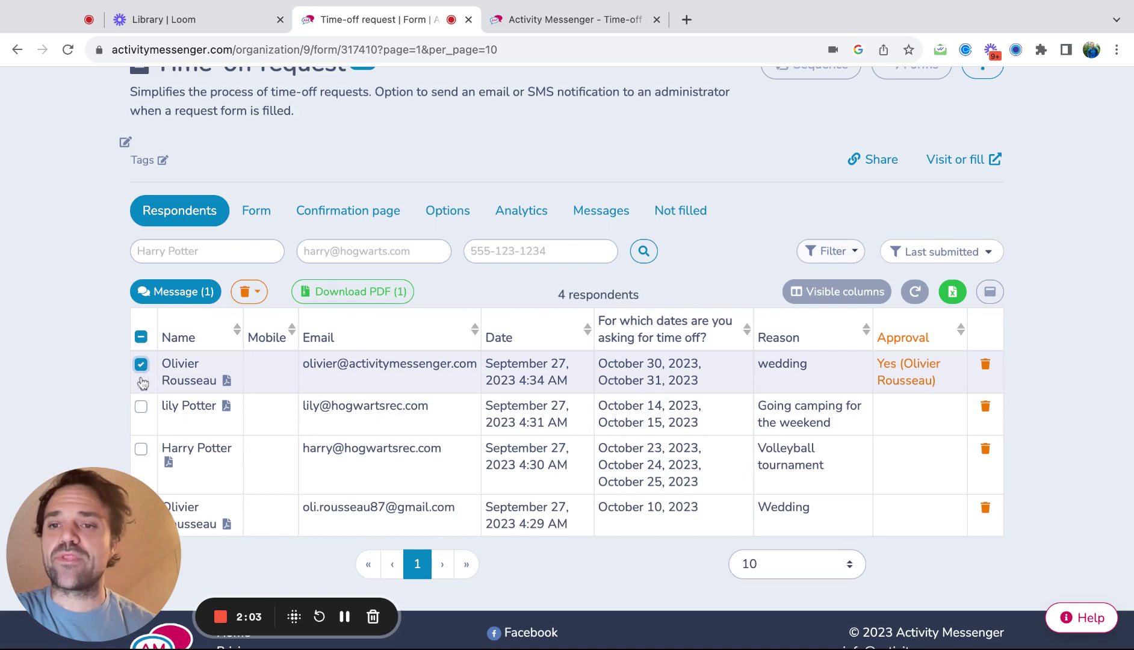
pyautogui.click(175, 292)
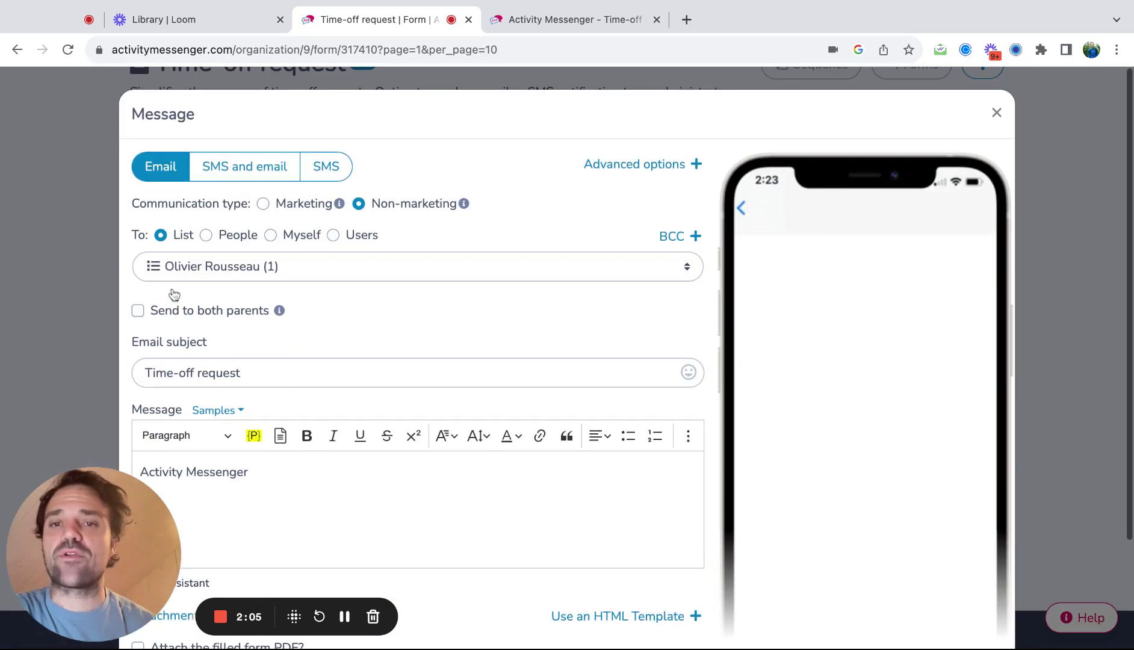
pyautogui.click(326, 168)
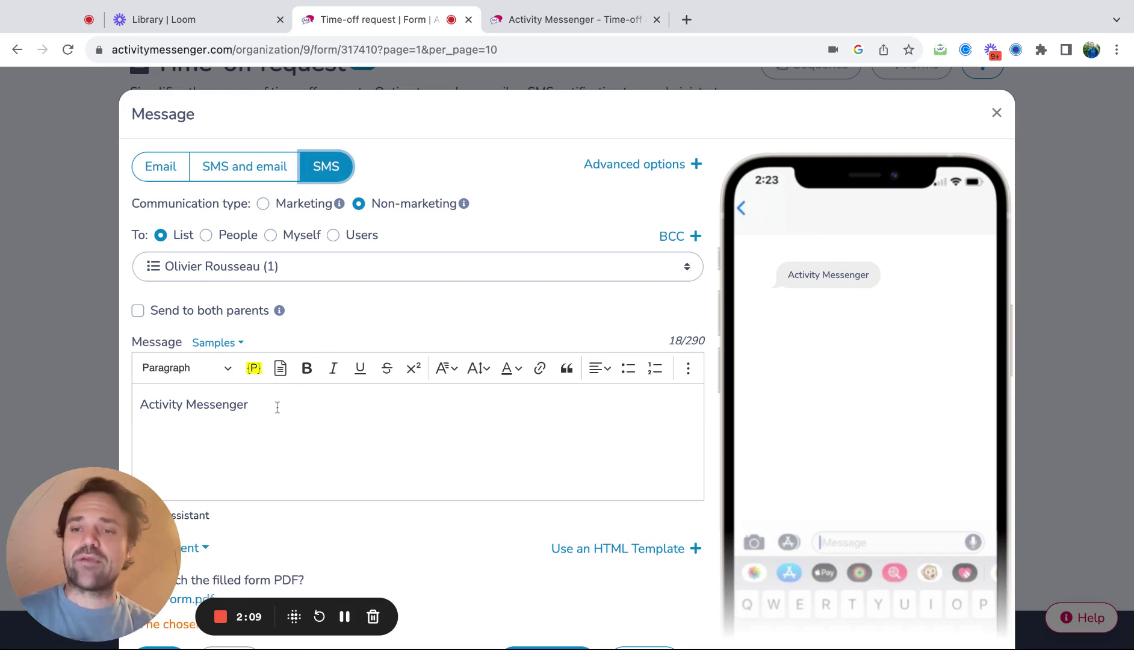
pyautogui.scroll(-1, 235, 534)
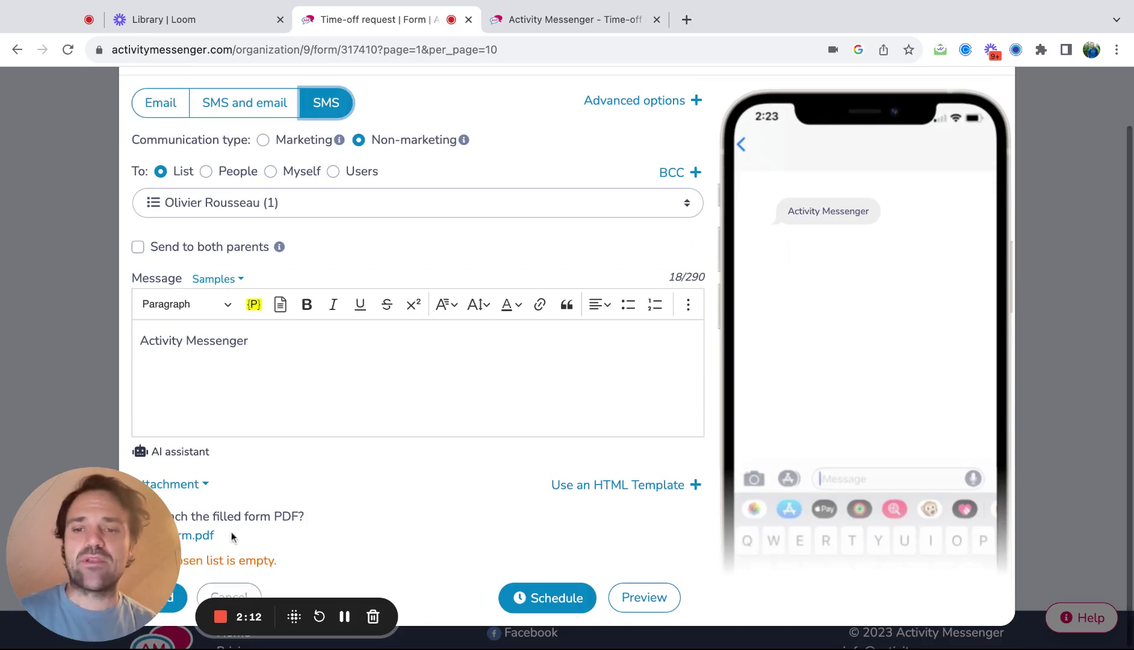
pyautogui.scroll(1, 602, 313)
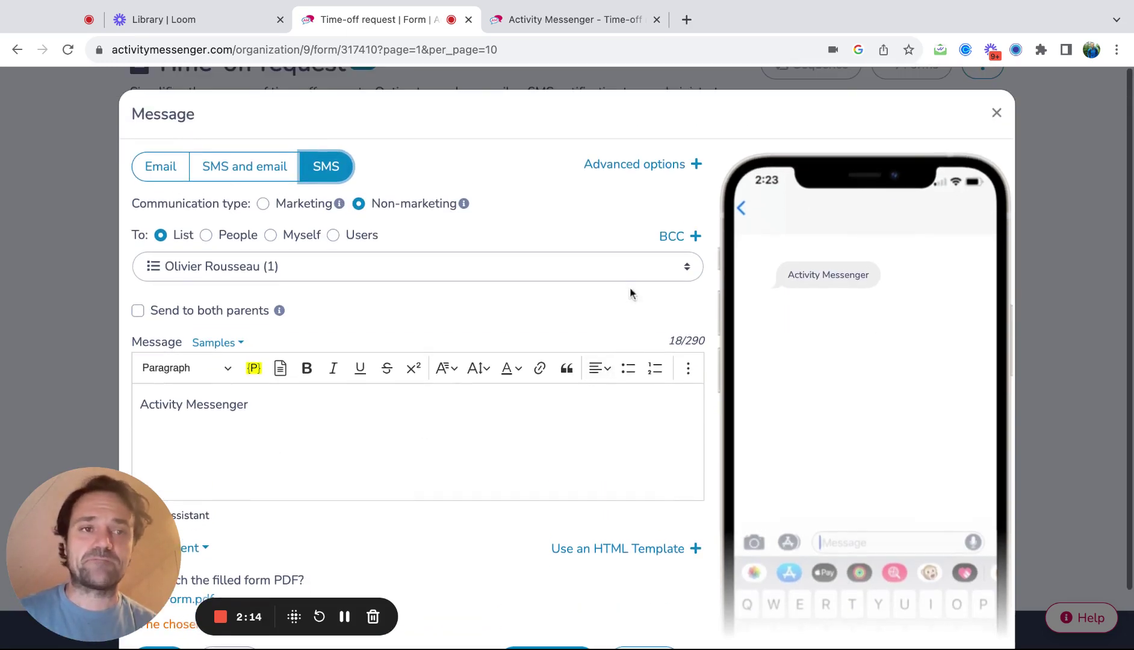
pyautogui.click(998, 114)
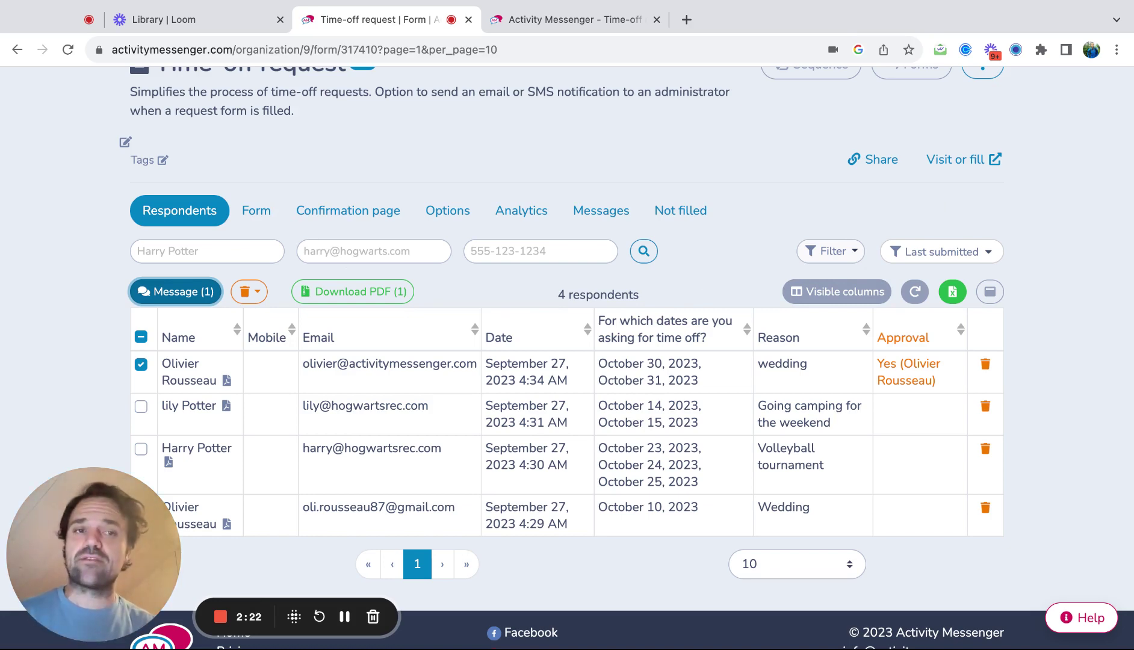
pyautogui.click(873, 160)
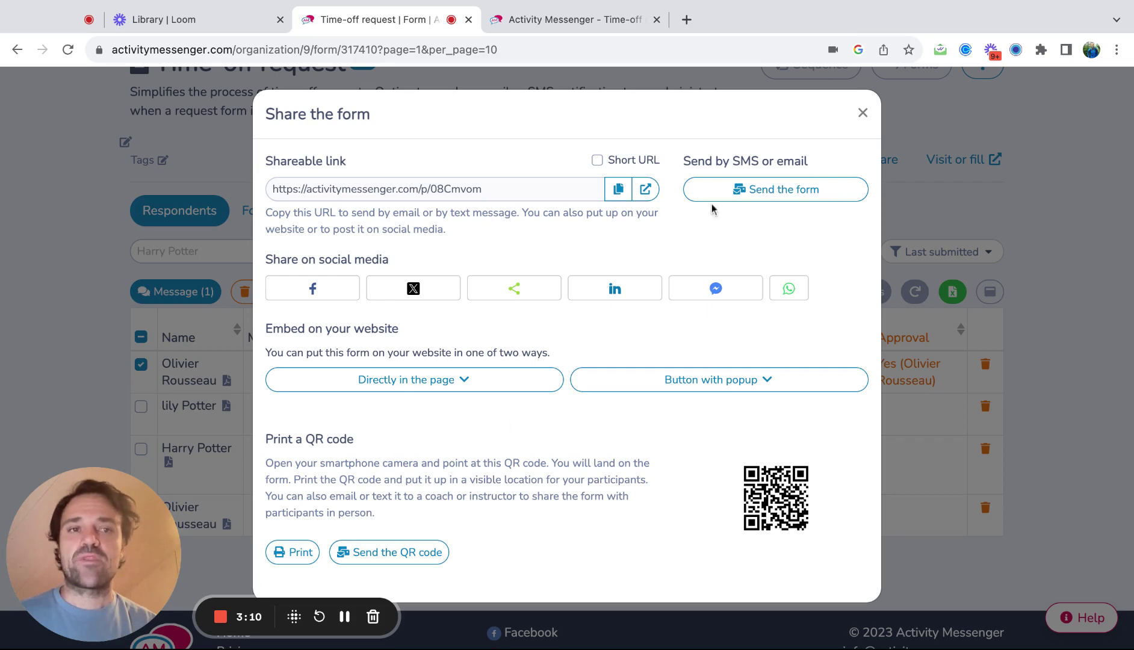
pyautogui.click(861, 114)
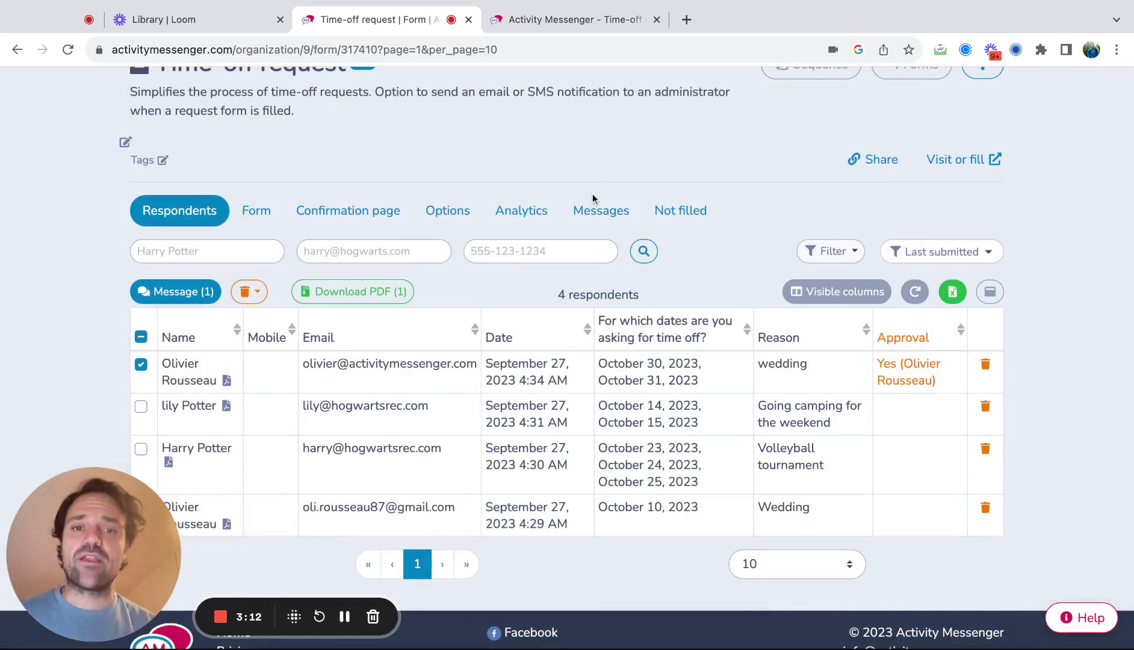
pyautogui.scroll(3, 593, 193)
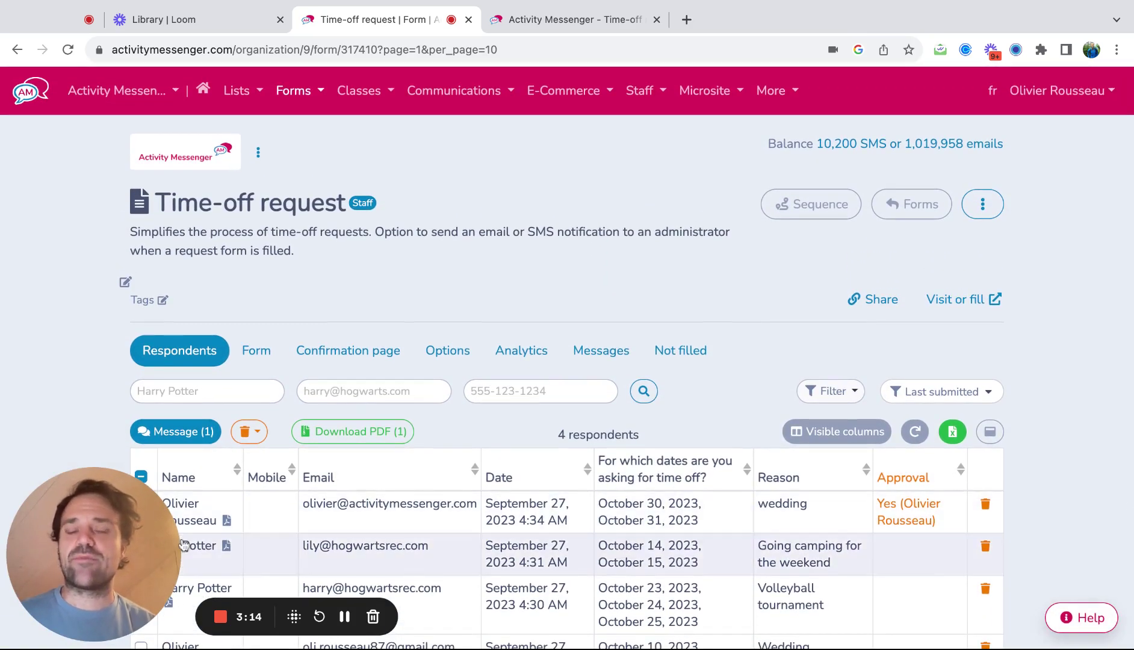